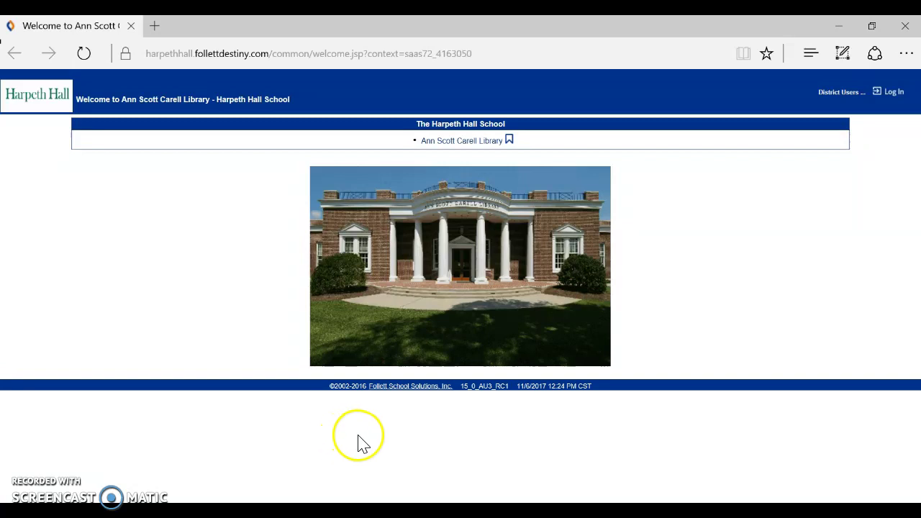
Open the Ann Scott Carell Library catalog's login form and enter the user name and account password
click(470, 143)
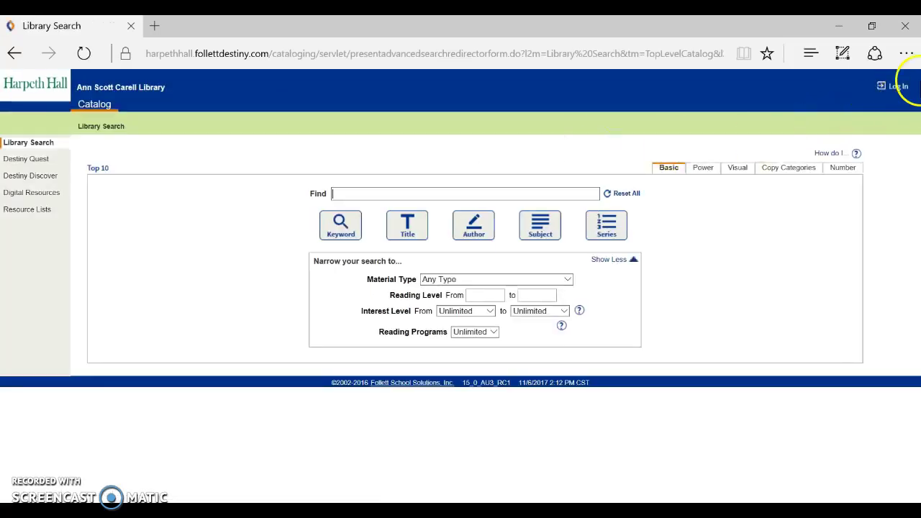
click(895, 87)
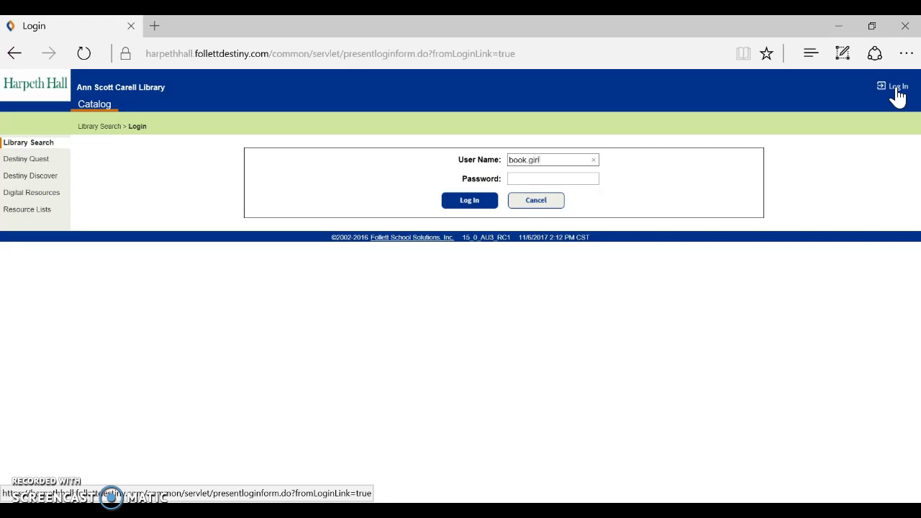
text(5)
click(570, 180)
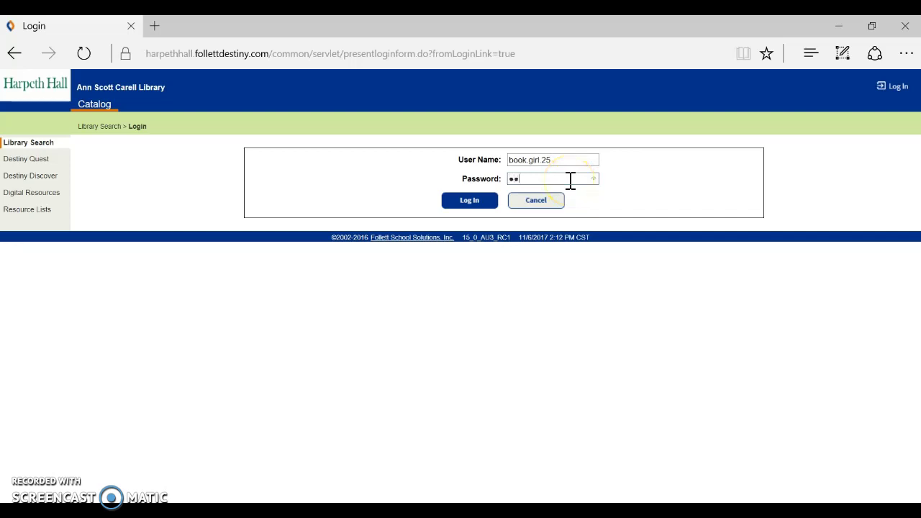
text(5)
click(469, 201)
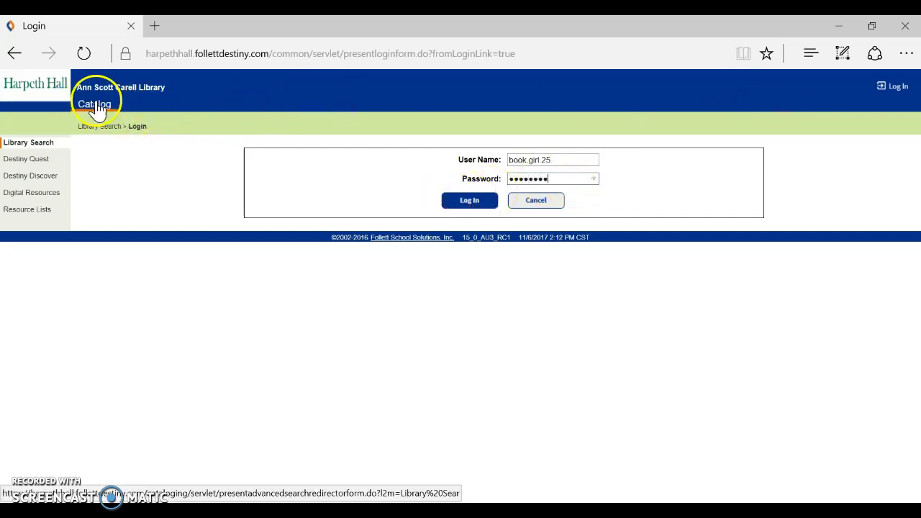
Log in and run a catalog title search for 'divergent', returning 17 results
click(468, 206)
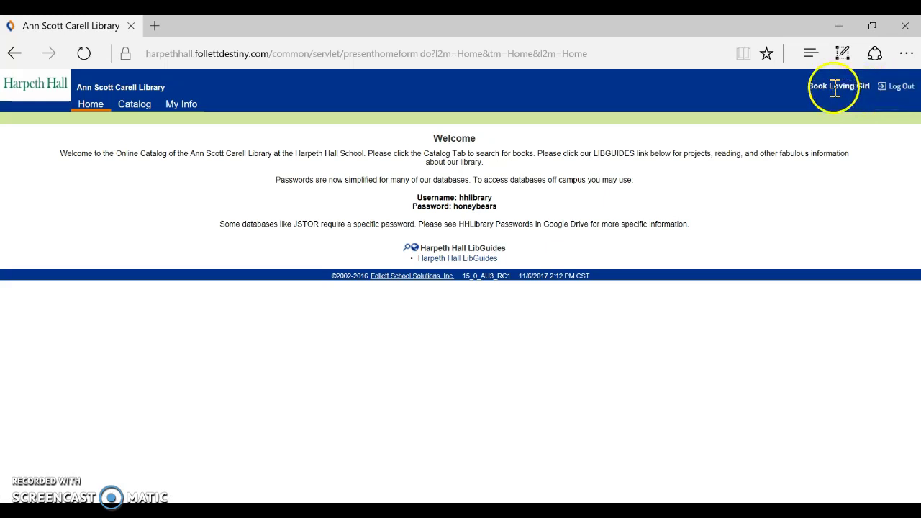
click(133, 110)
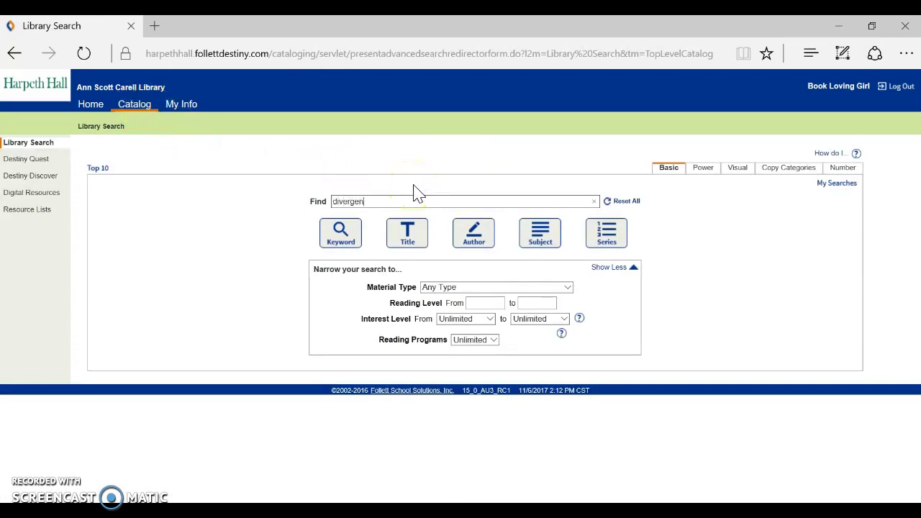
click(420, 236)
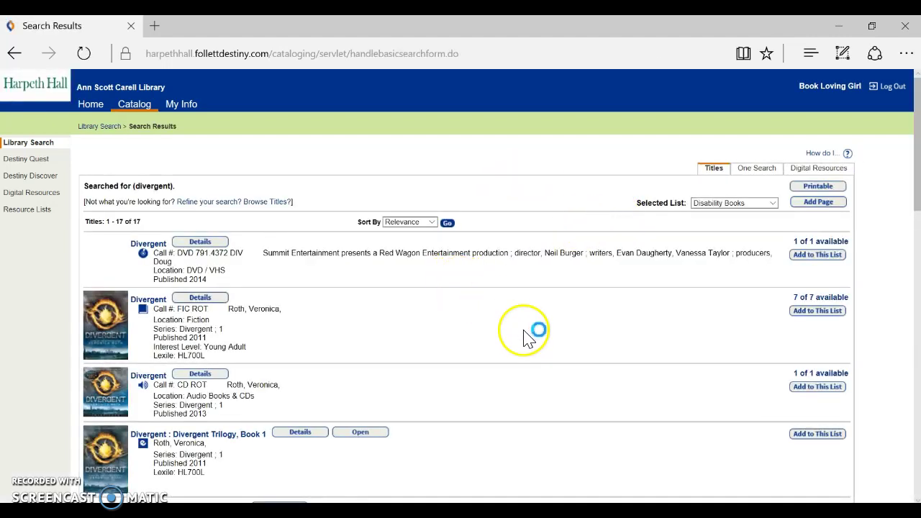
scroll(519, 327, down, 1)
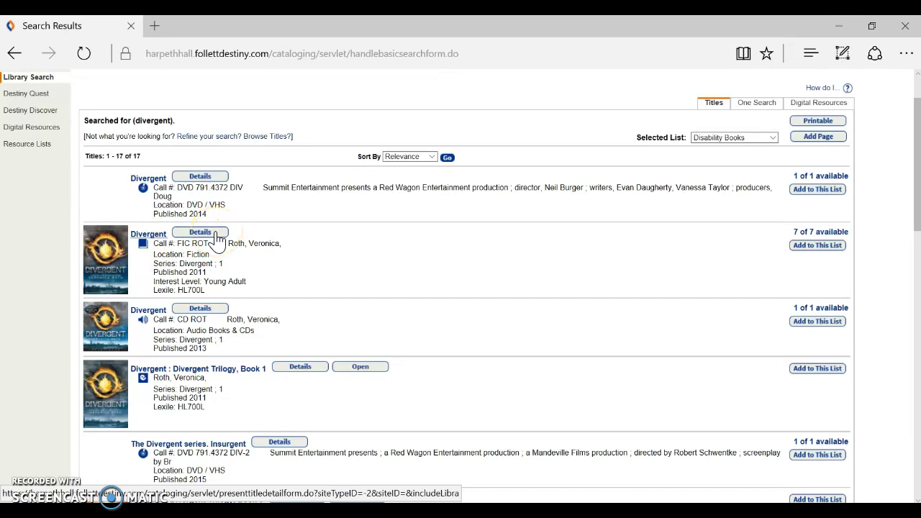
Show the Reviews tab on the details page of Veronica Roth's Divergent
click(217, 240)
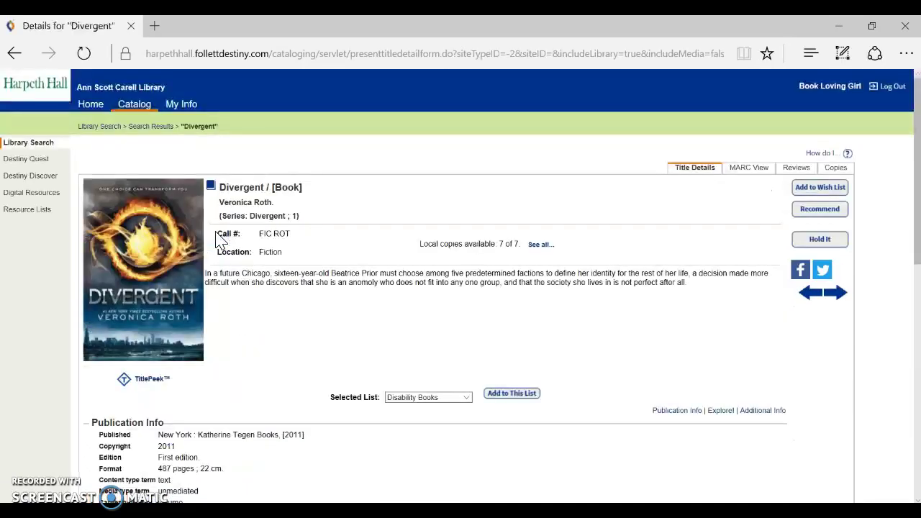
click(795, 167)
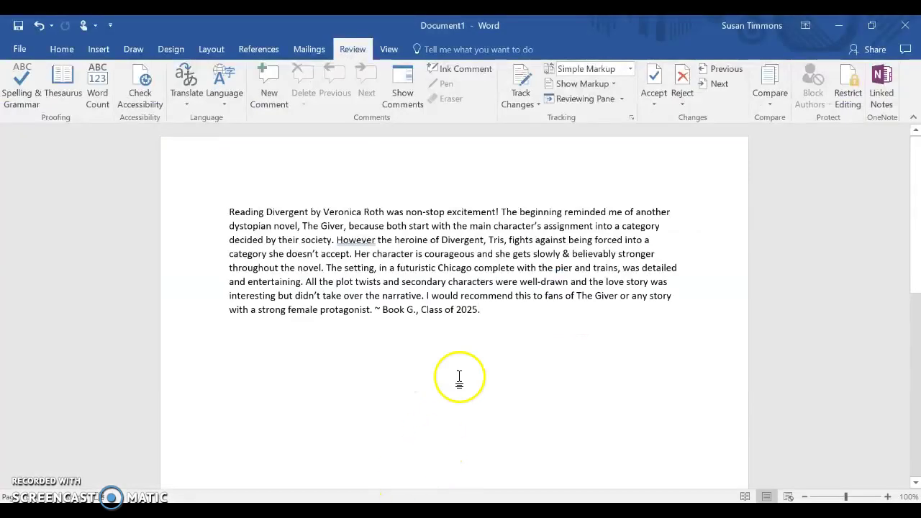
Place the insertion point at the end of the Divergent review in the Word document
click(503, 311)
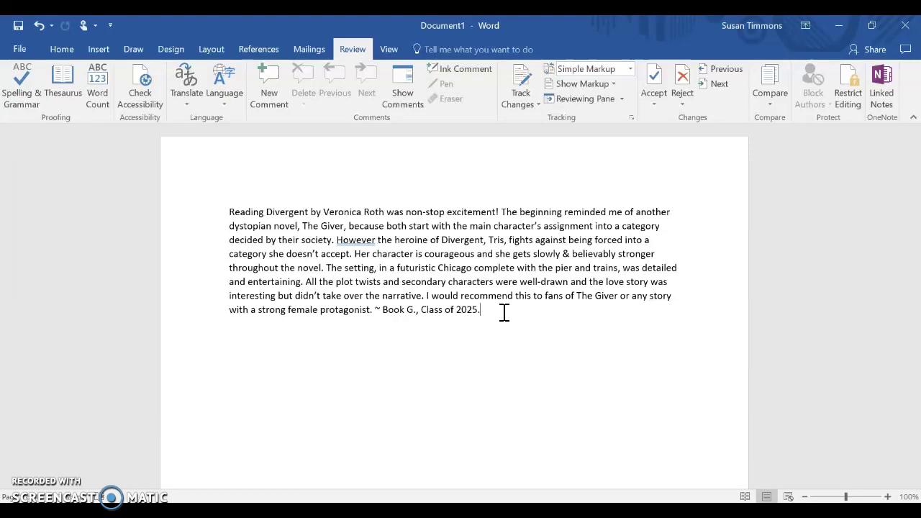
click(496, 312)
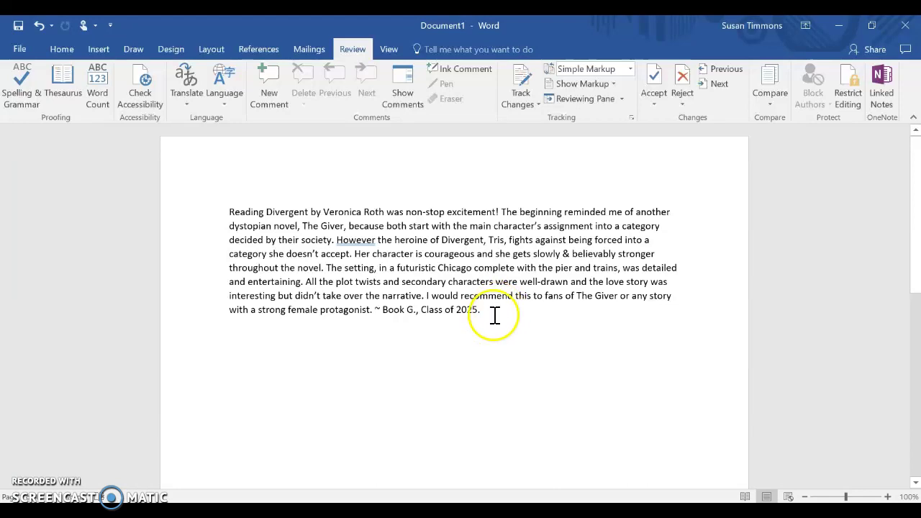
click(502, 318)
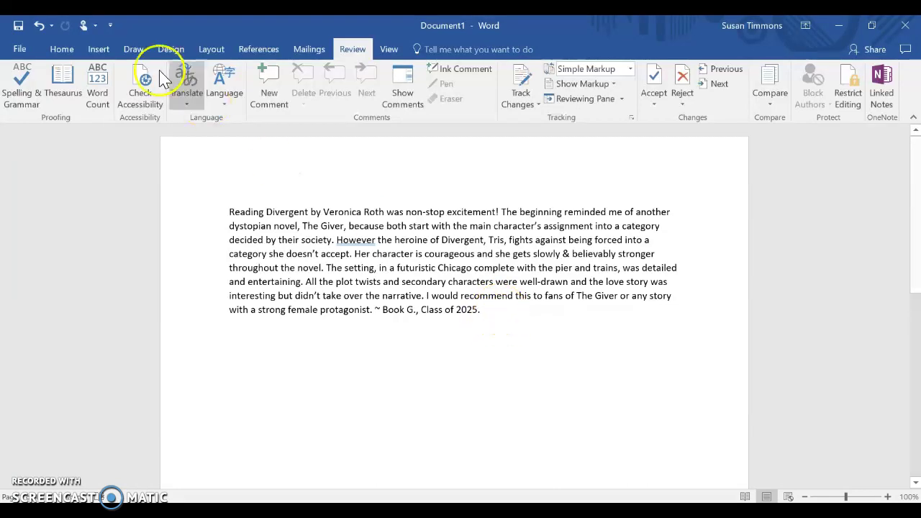
Select the entire review paragraph and run Word Count, showing 123 words and 770 characters
click(26, 51)
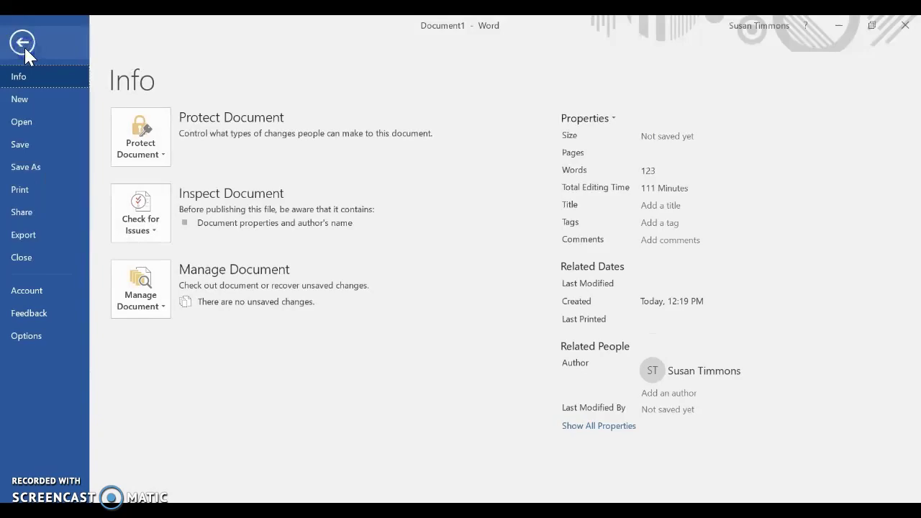
click(25, 48)
click(61, 49)
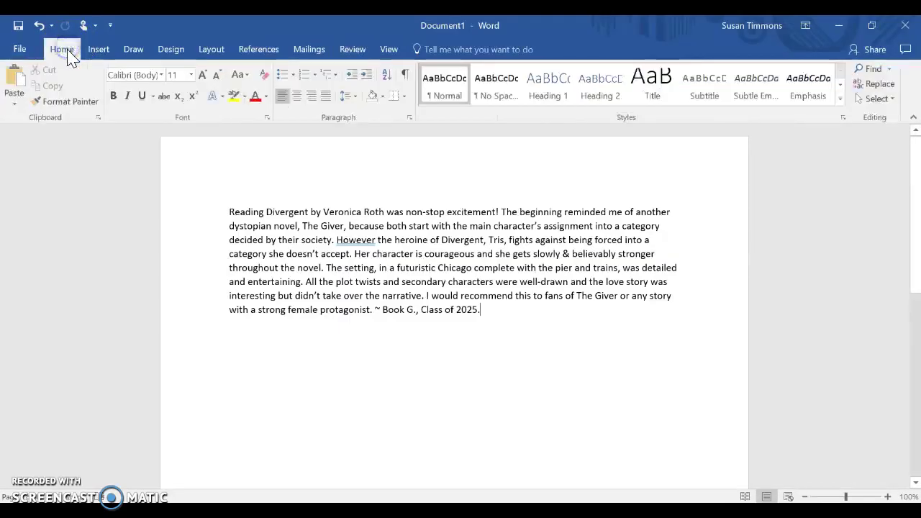
drag(490, 310, 235, 205)
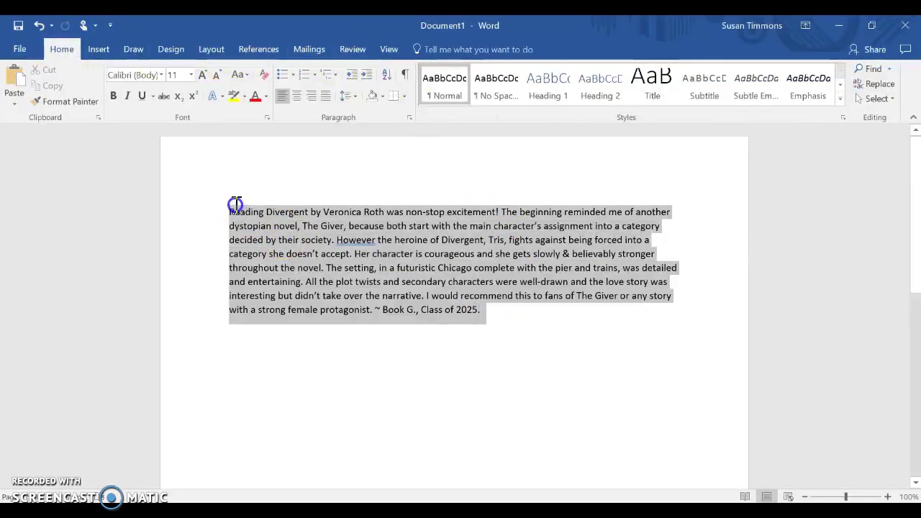
click(354, 49)
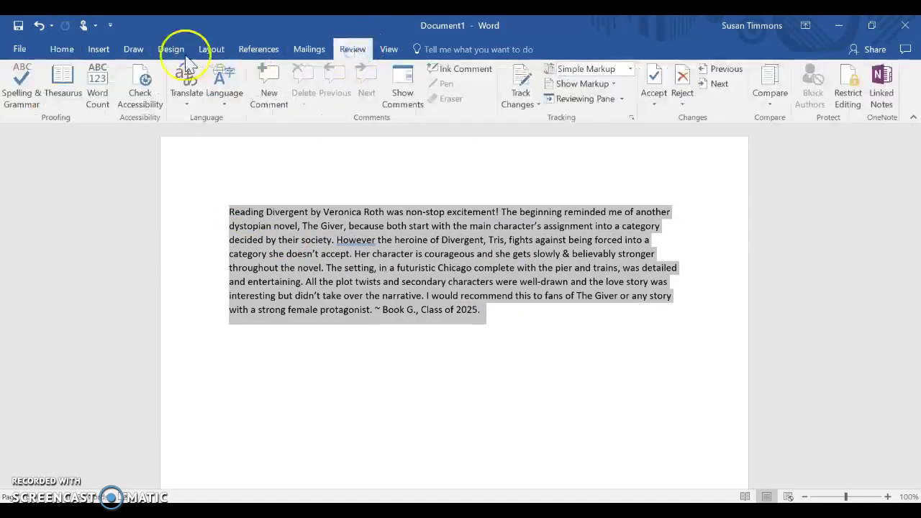
click(98, 98)
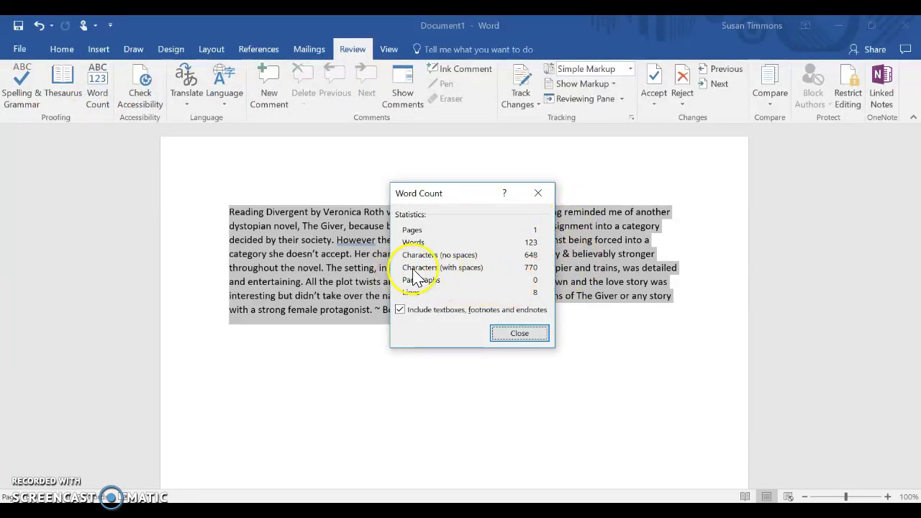
Close the Word Count dialog and copy the selected review text
click(531, 268)
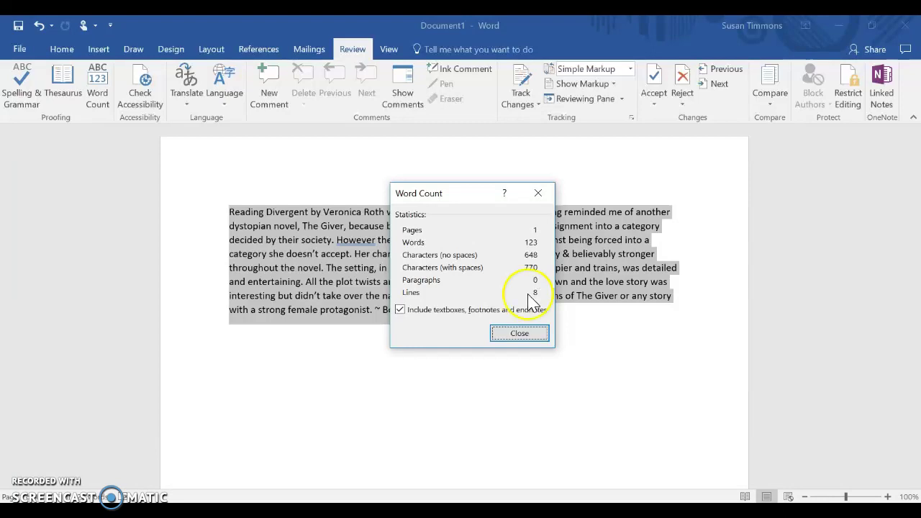
click(520, 333)
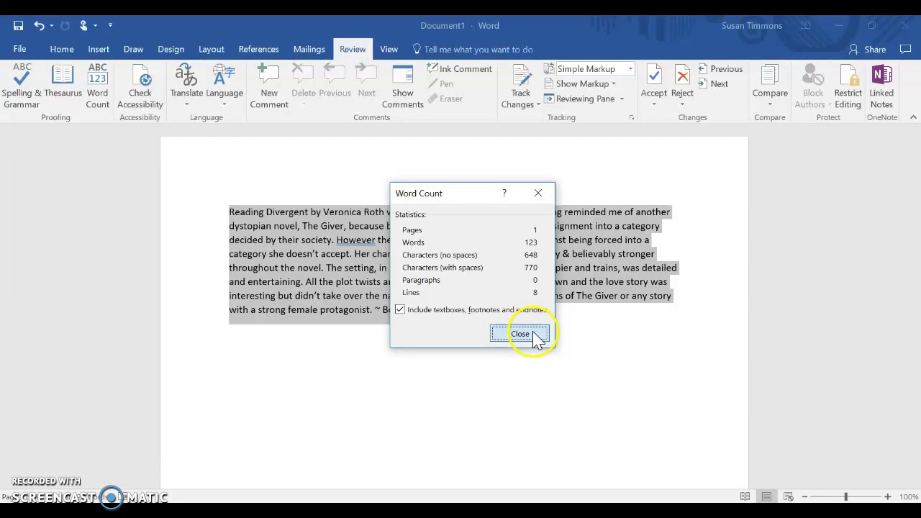
right_click(565, 273)
click(581, 283)
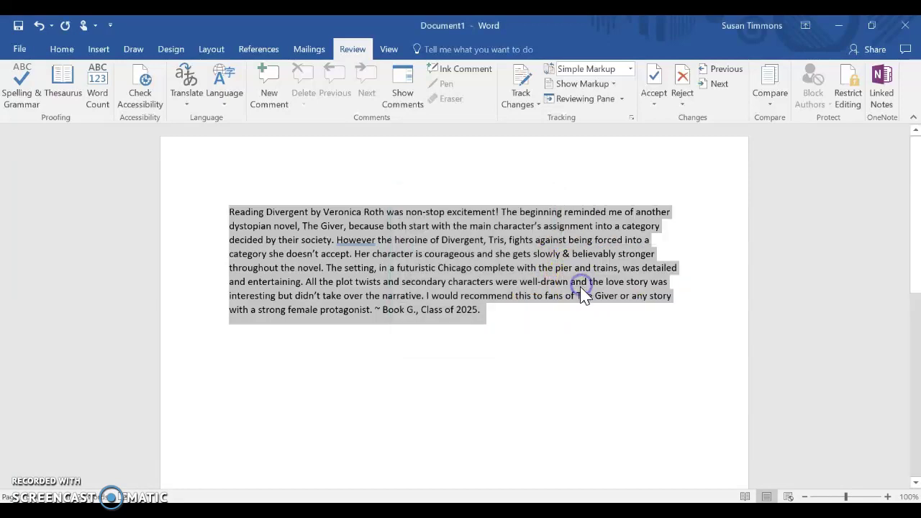
Back in the catalog, add a five-star Awesome review of Divergent with the copied text as comments
key(alt+Tab)
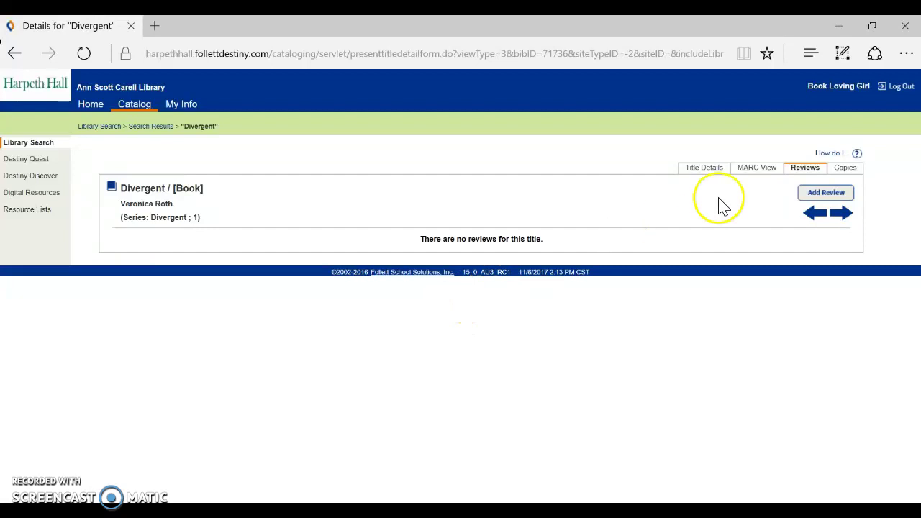
click(834, 198)
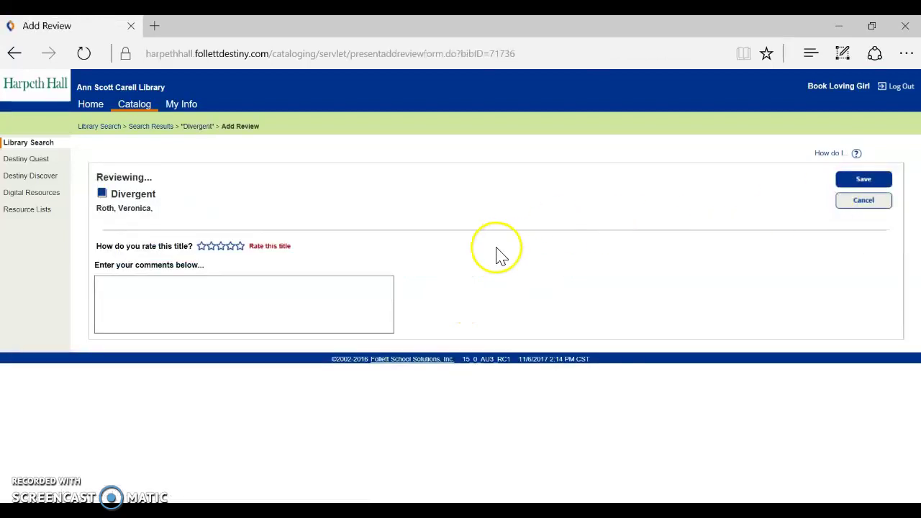
click(240, 247)
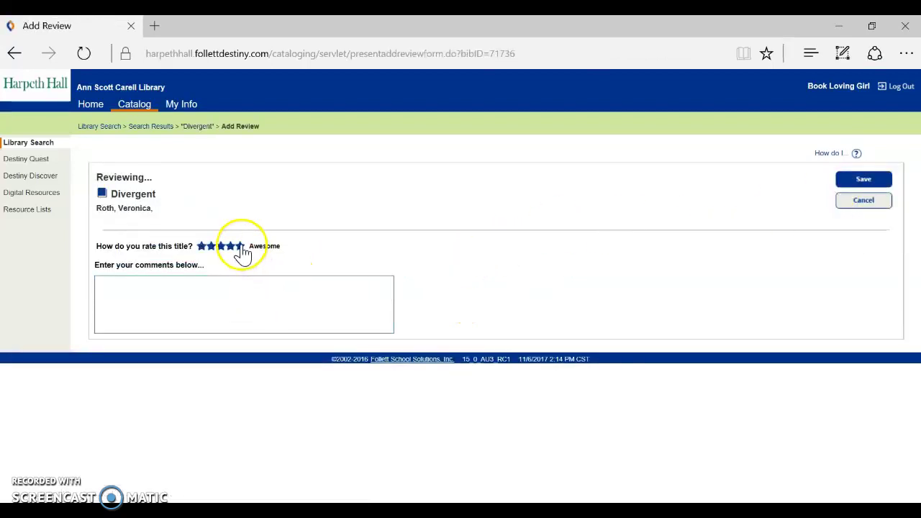
click(248, 308)
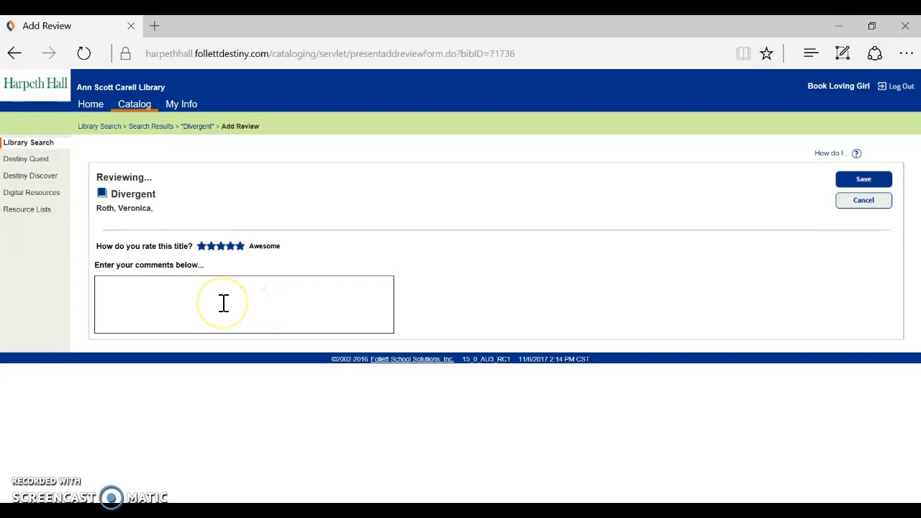
key(ctrl+v)
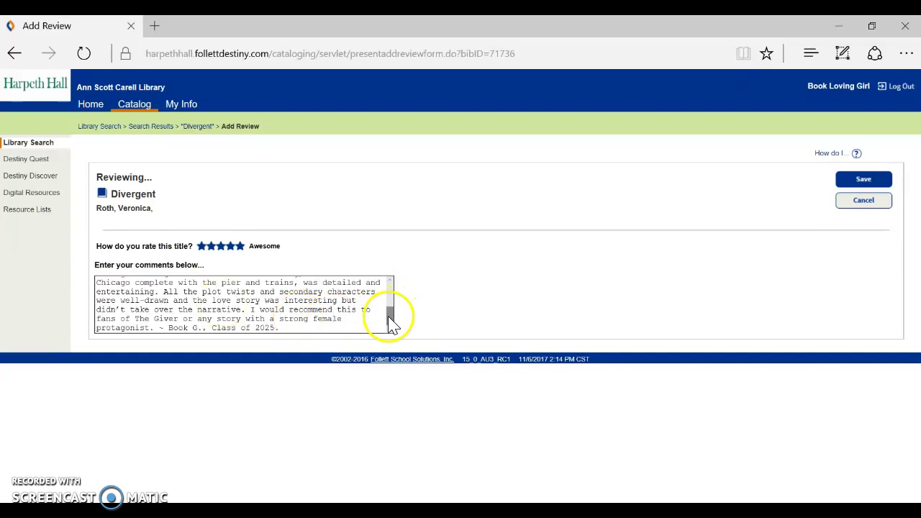
drag(391, 324, 390, 288)
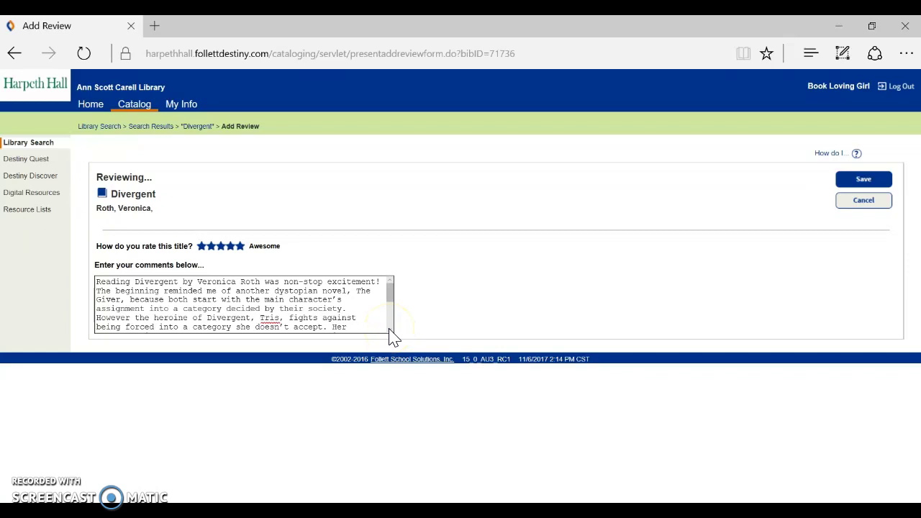
click(393, 299)
drag(393, 299, 395, 332)
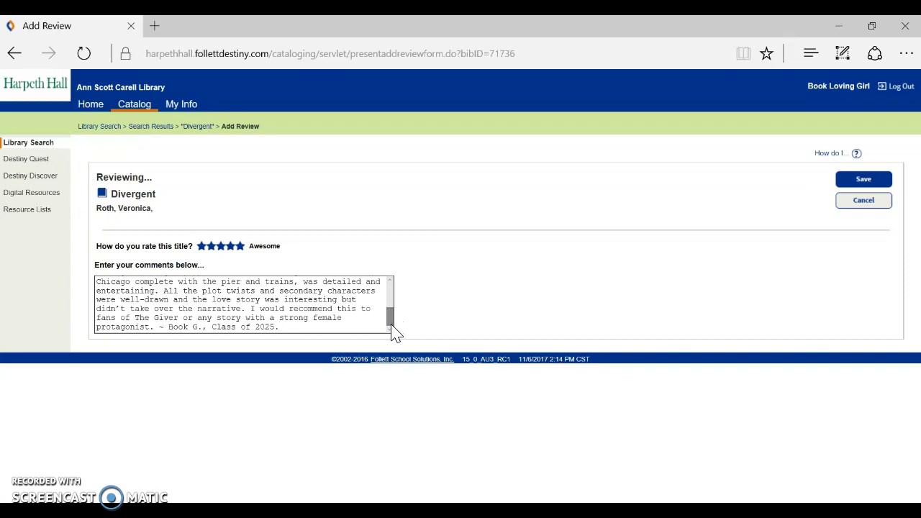
drag(168, 328, 300, 341)
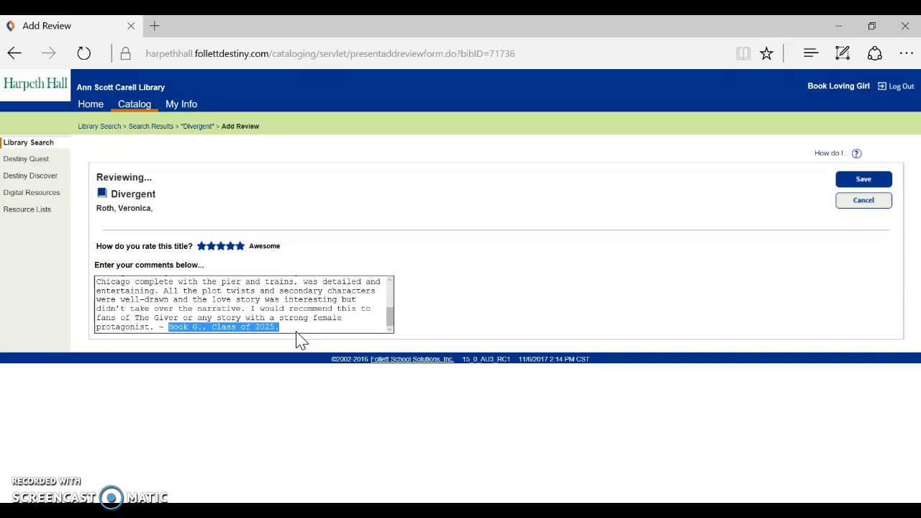
click(276, 329)
click(290, 331)
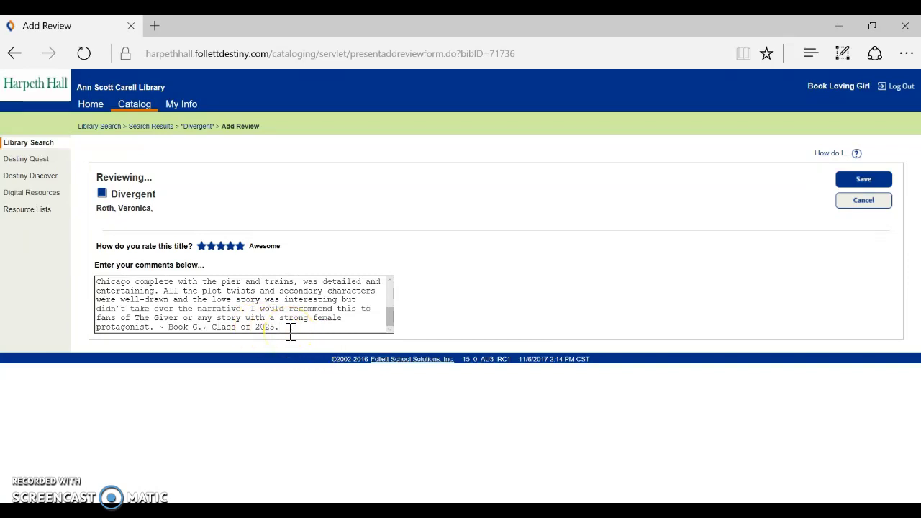
Save the Divergent review so it is submitted for approval
click(861, 181)
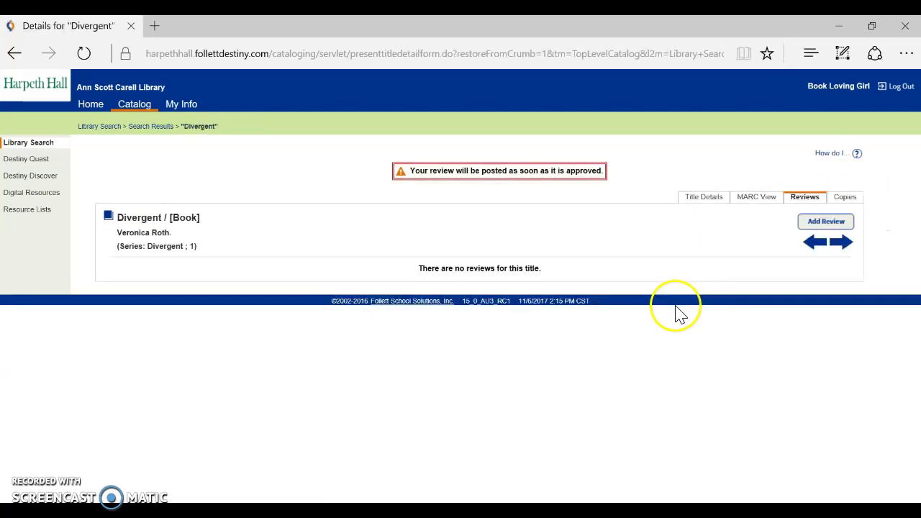